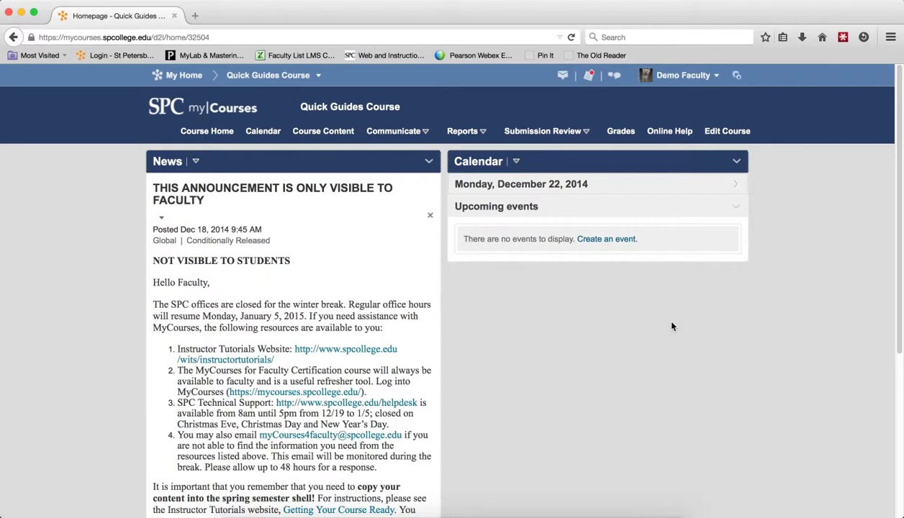
- Go to the course's Intelligent Agents list from Edit Course
scroll(671, 326, "down", 1)
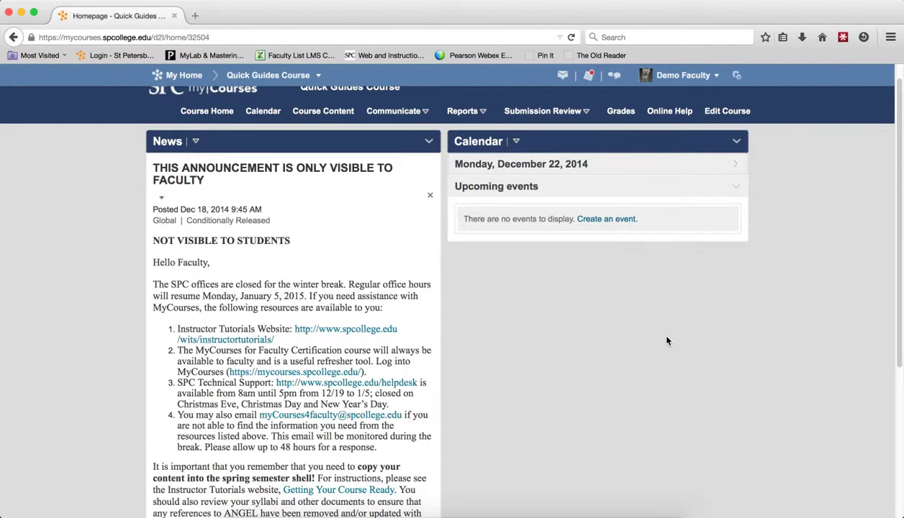
left_click(742, 116)
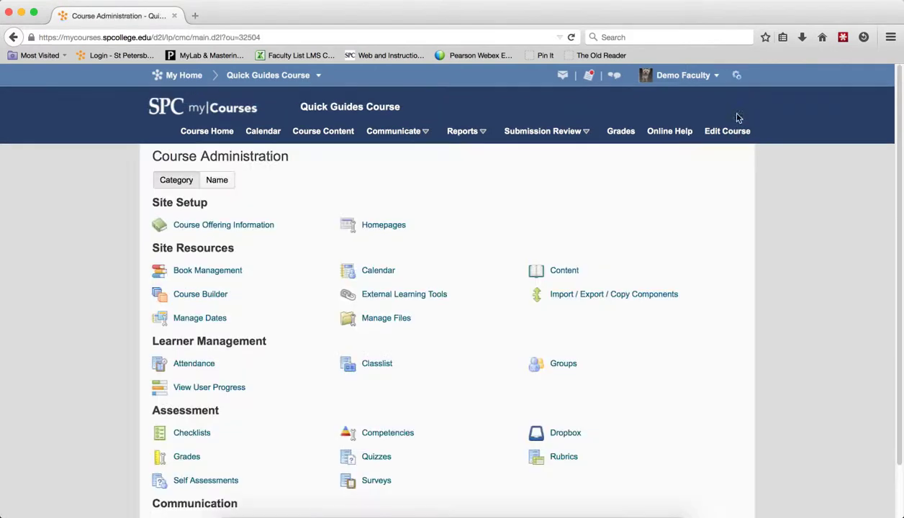
scroll(682, 292, "down", 2)
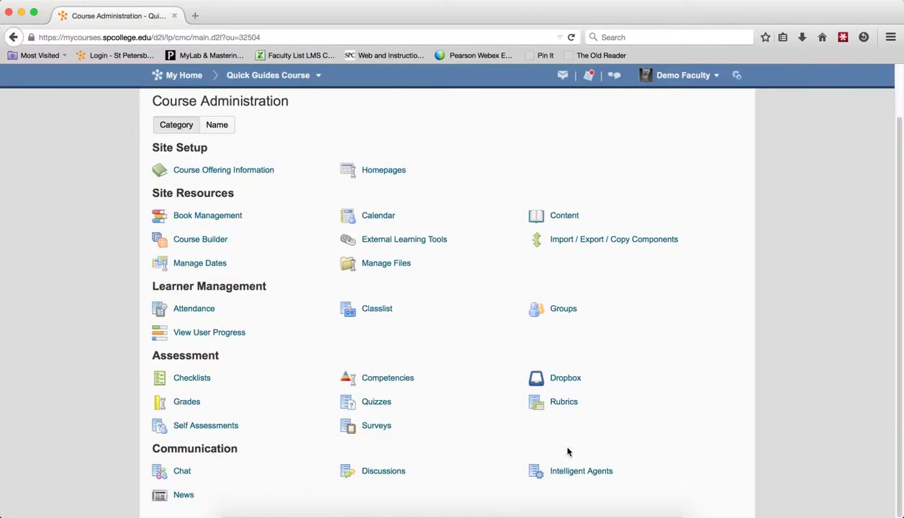
left_click(575, 472)
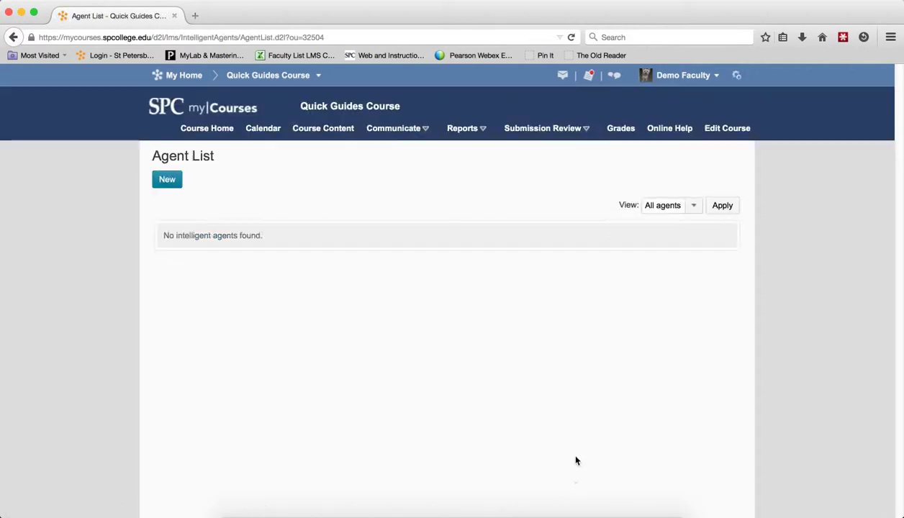
- Create a new agent named 'Not Logged In' and mark it enabled
left_click(170, 181)
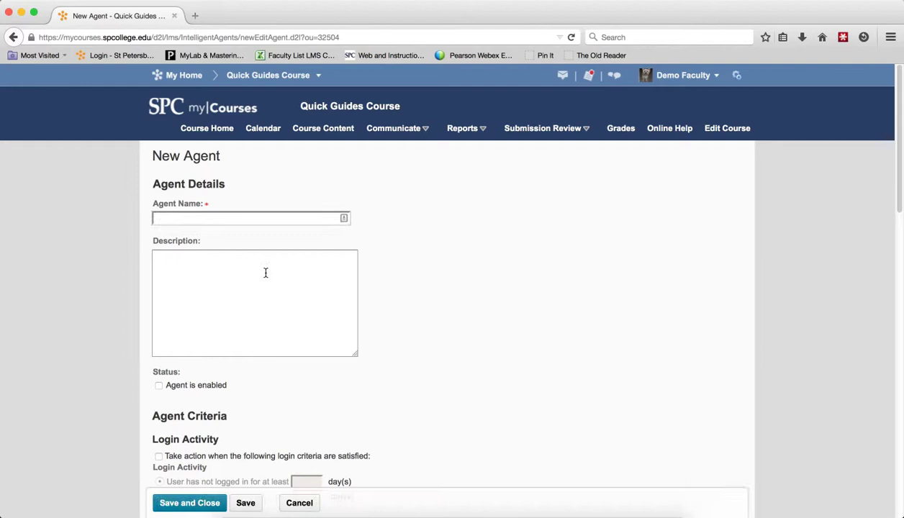
type("Not Logged In")
scroll(436, 296, "down", 2)
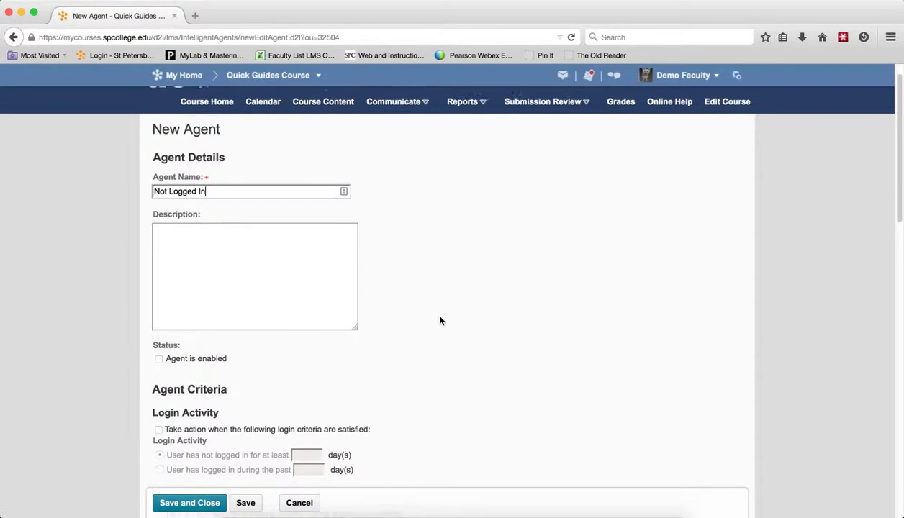
left_click(159, 347)
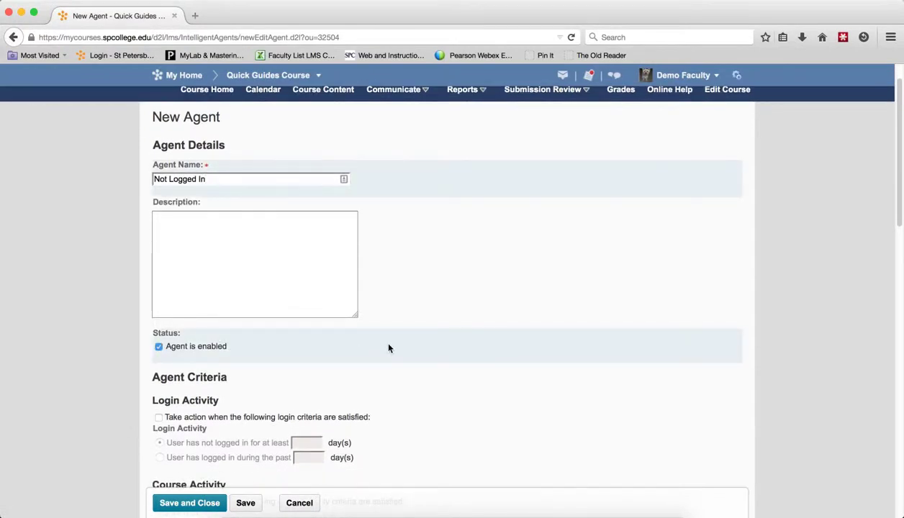
scroll(389, 349, "down", 6)
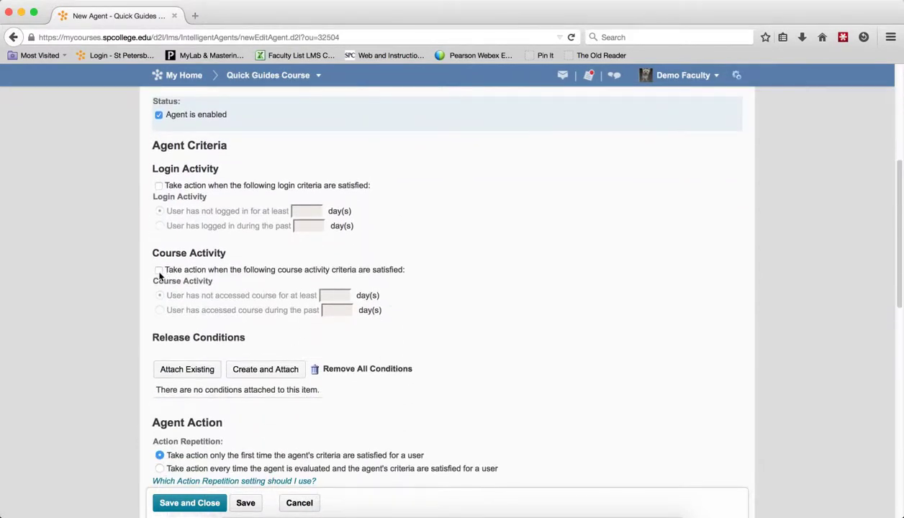
- Turn on the Course Activity criterion: no course access for at least 5 days
left_click(159, 272)
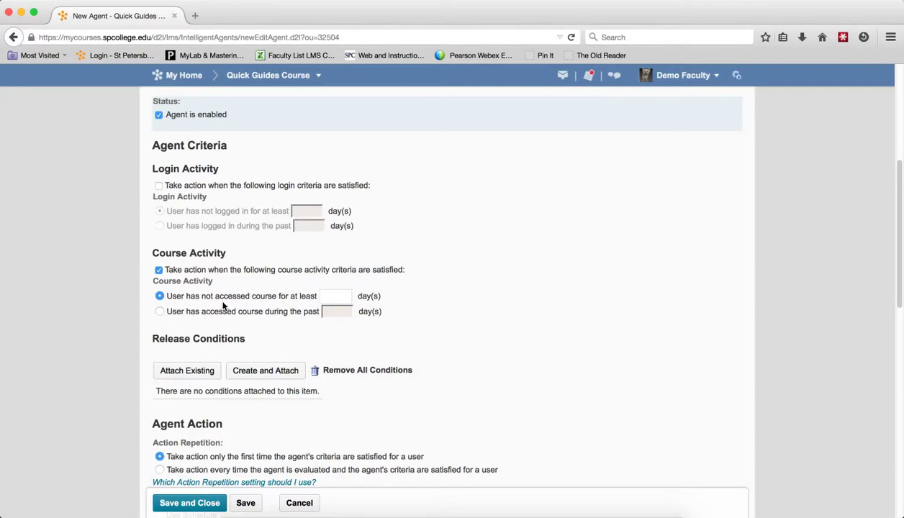
left_click(337, 295)
type("5")
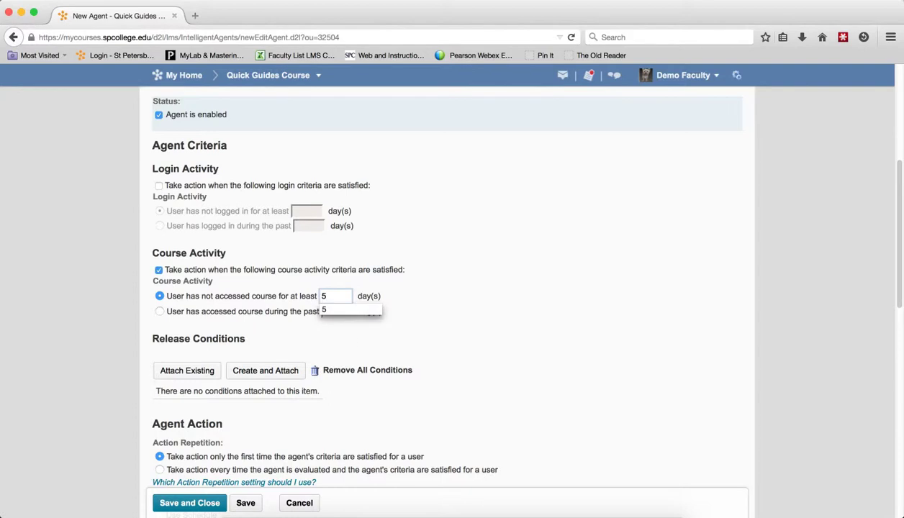
left_click(587, 353)
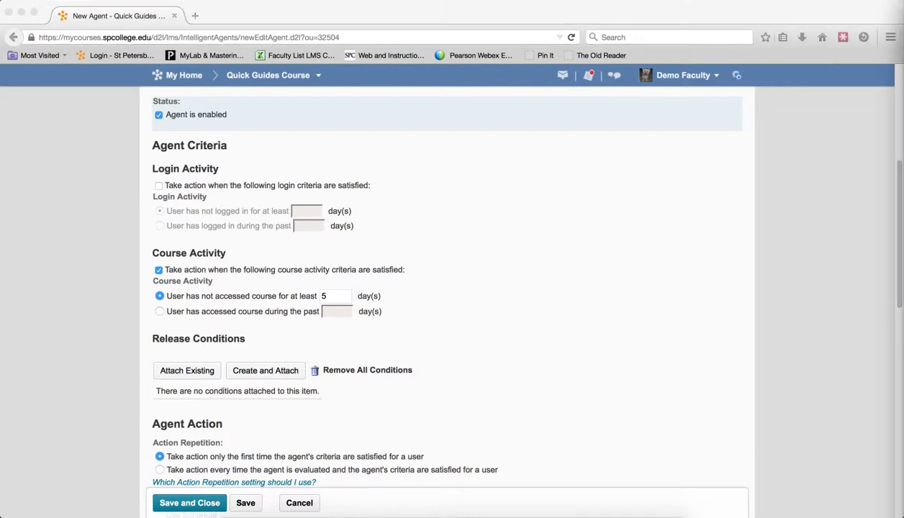
left_click(581, 265)
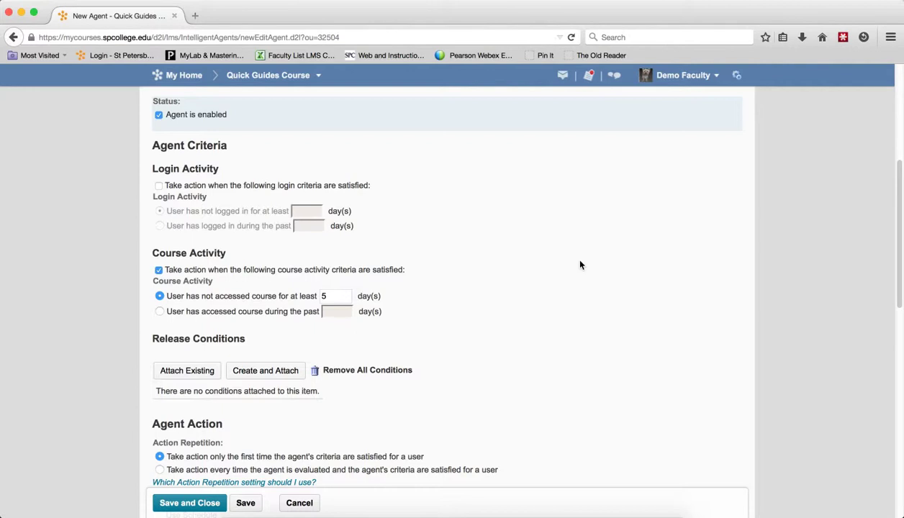
scroll(580, 265, "down", 3)
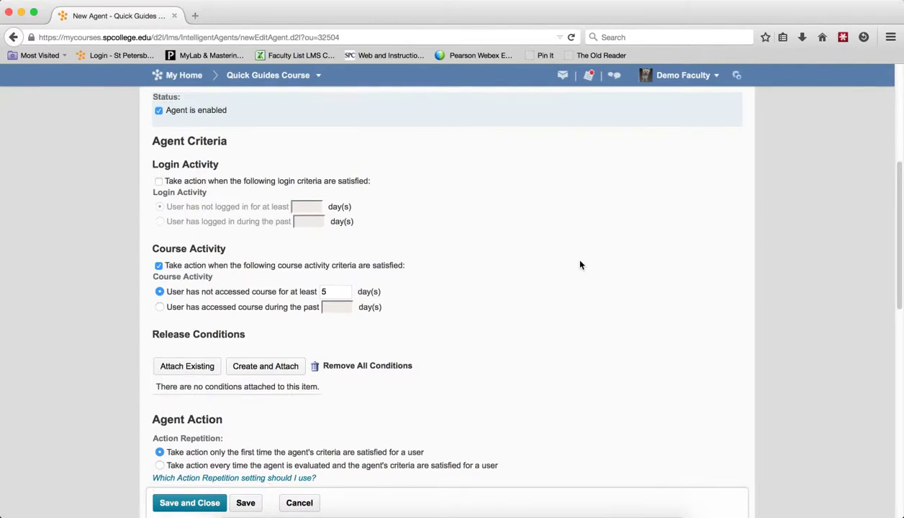
- Turn on Use Schedule and set a Daily schedule repeating every 1 day
scroll(581, 265, "down", 3)
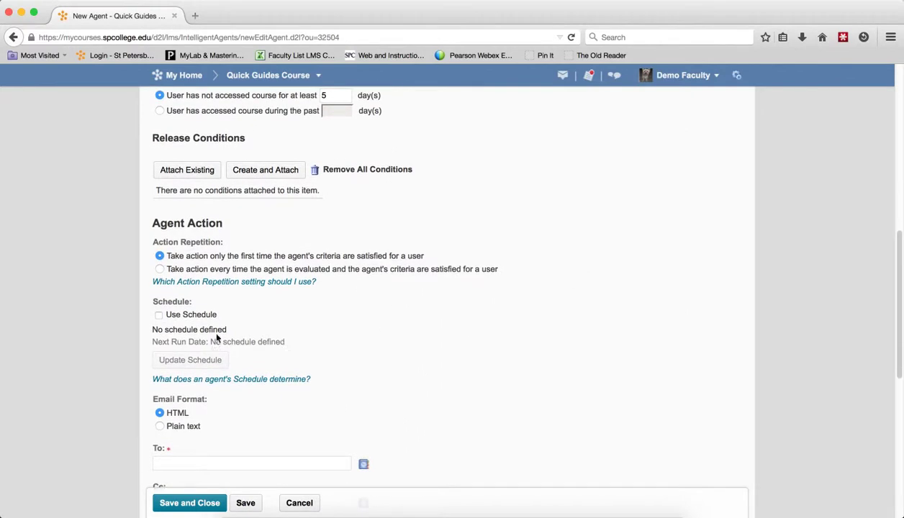
left_click(159, 316)
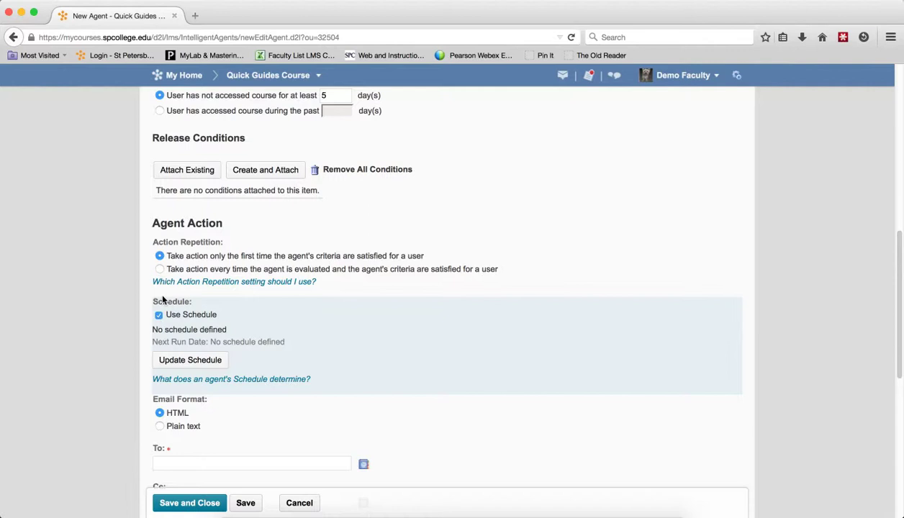
left_click(190, 360)
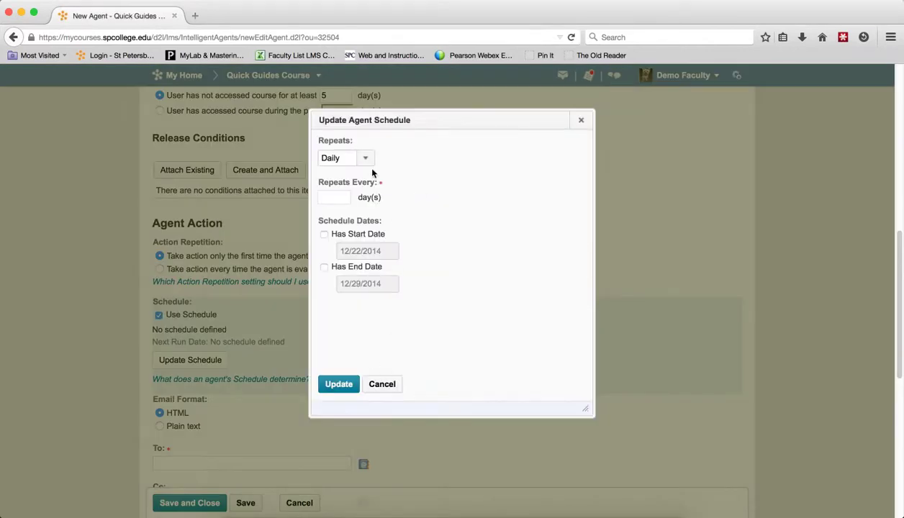
left_click(366, 159)
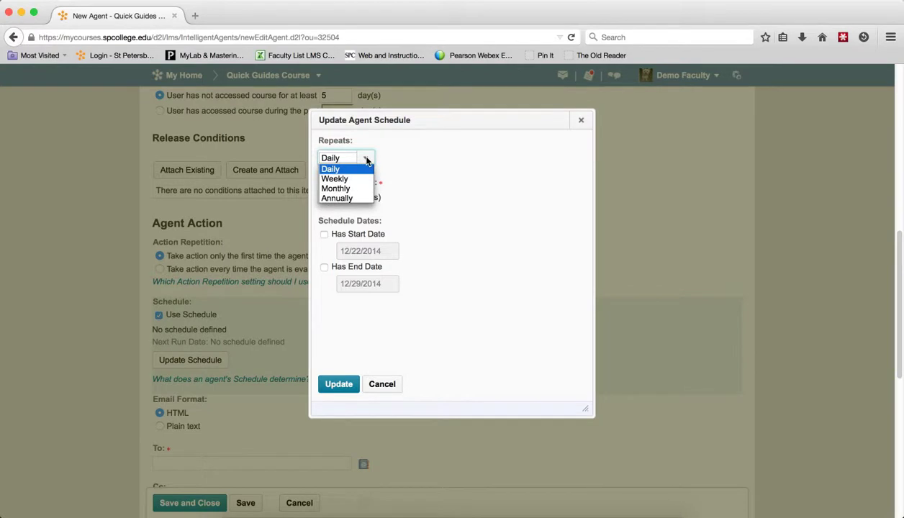
left_click(366, 159)
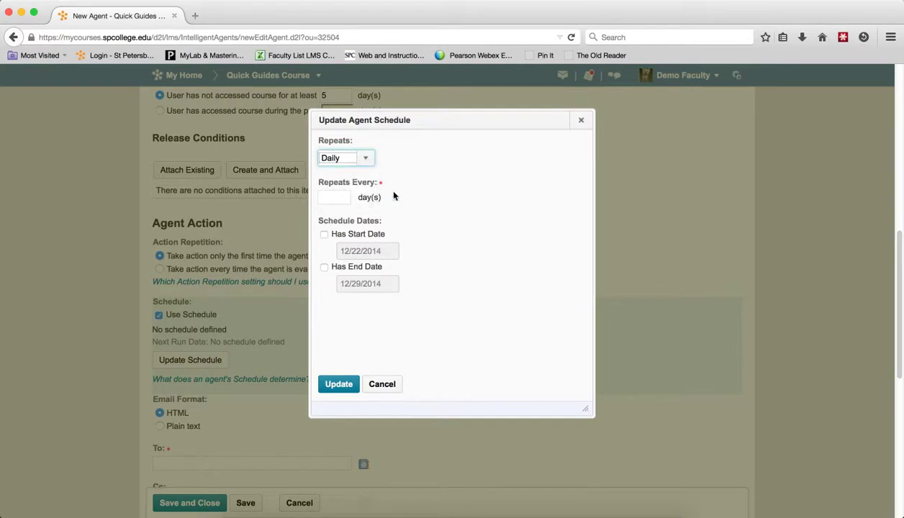
left_click(334, 197)
key("Down")
key("Down")
key("Return")
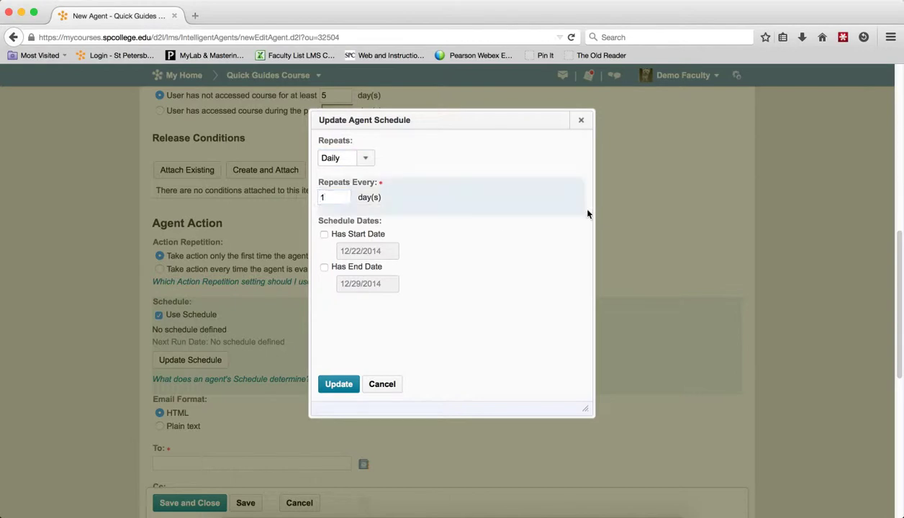
- Set both start and end dates to December 23, 2014 and apply the schedule
left_click(323, 235)
left_click(351, 247)
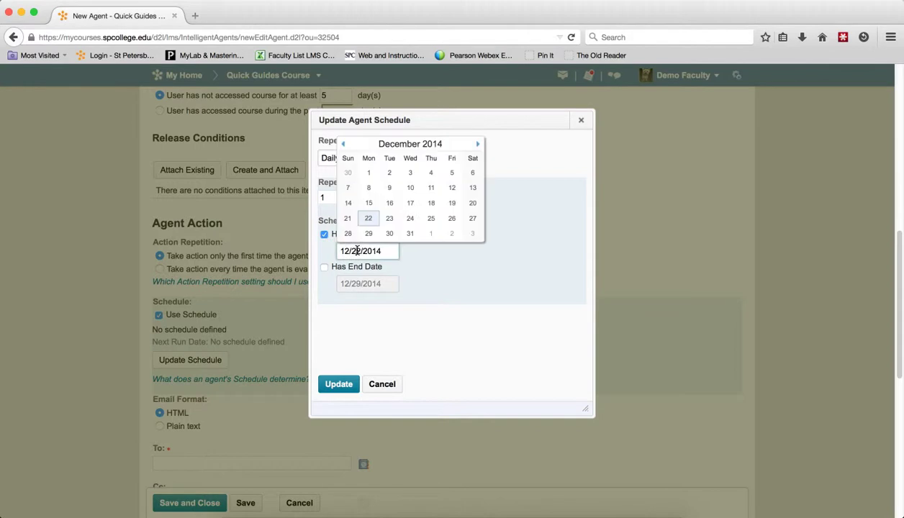
left_click(389, 220)
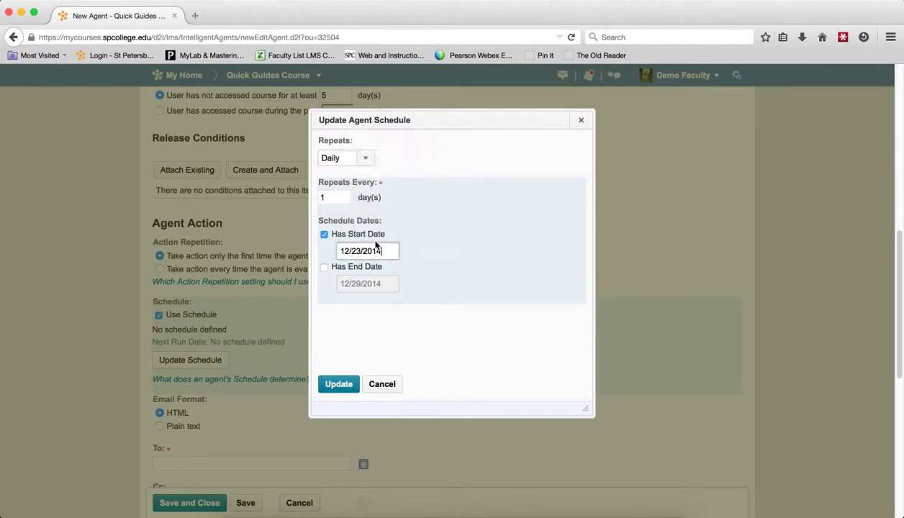
left_click(324, 267)
left_click(348, 283)
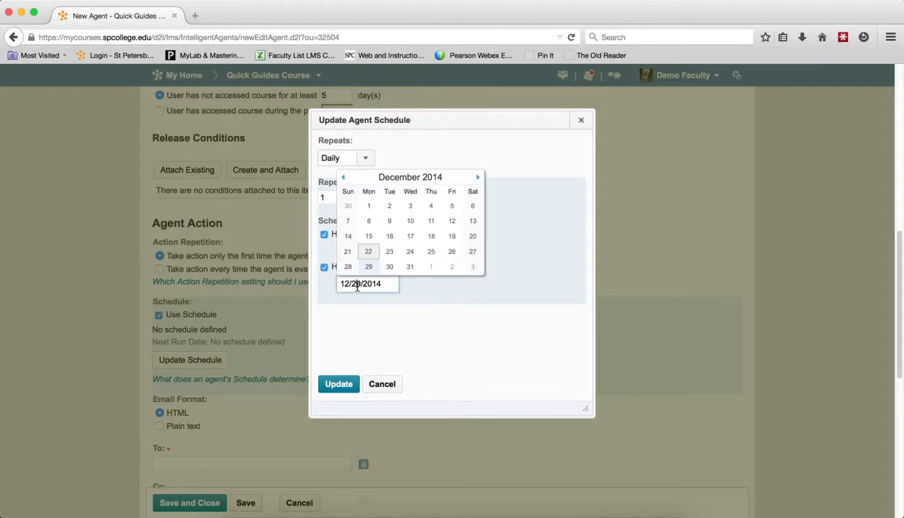
left_click(390, 251)
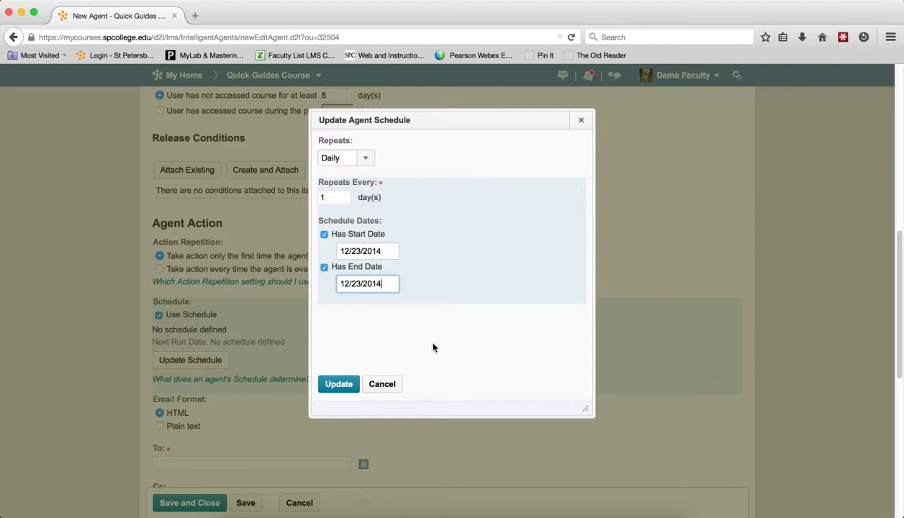
left_click(332, 384)
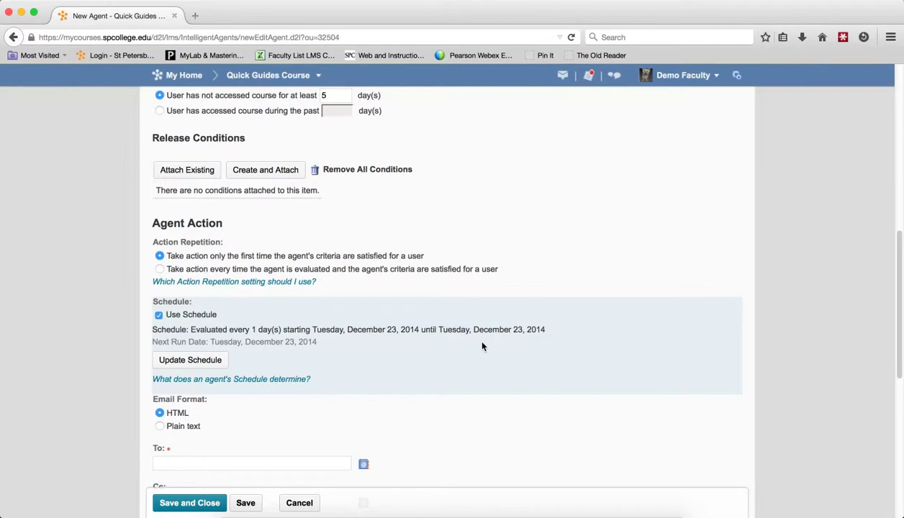
- Set the agent email's To recipient to {InitiatingUser}
scroll(482, 347, "down", 3)
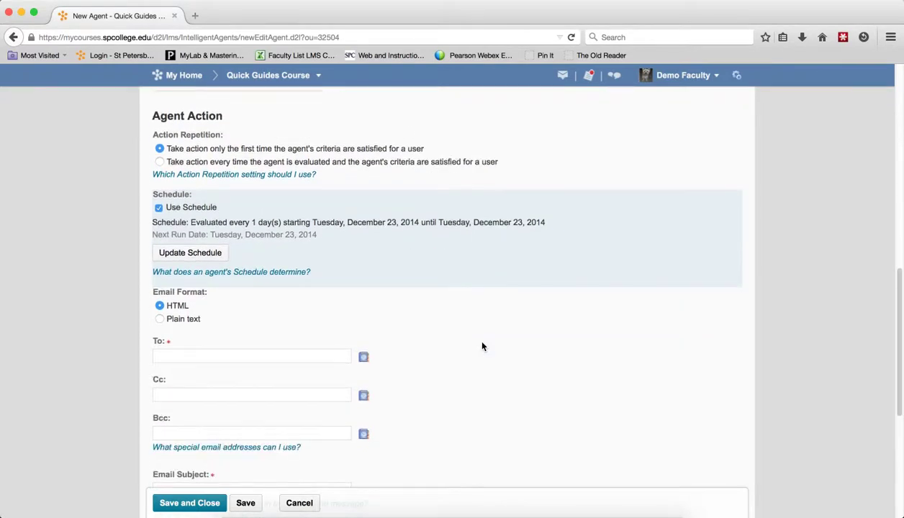
scroll(482, 347, "down", 2)
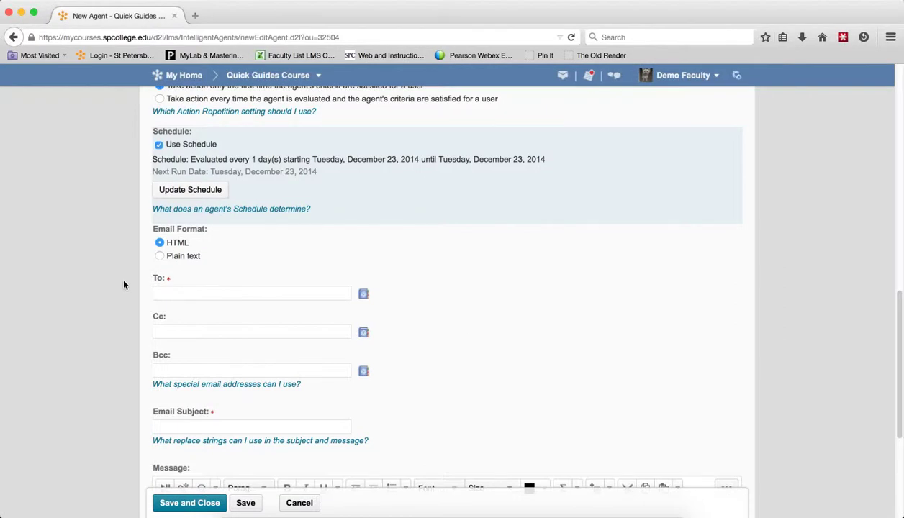
left_click(168, 292)
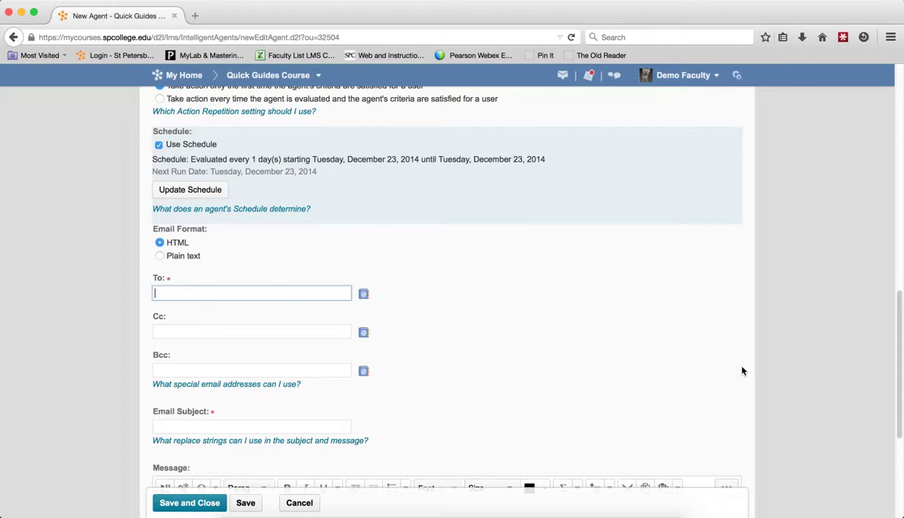
key("super+Tab")
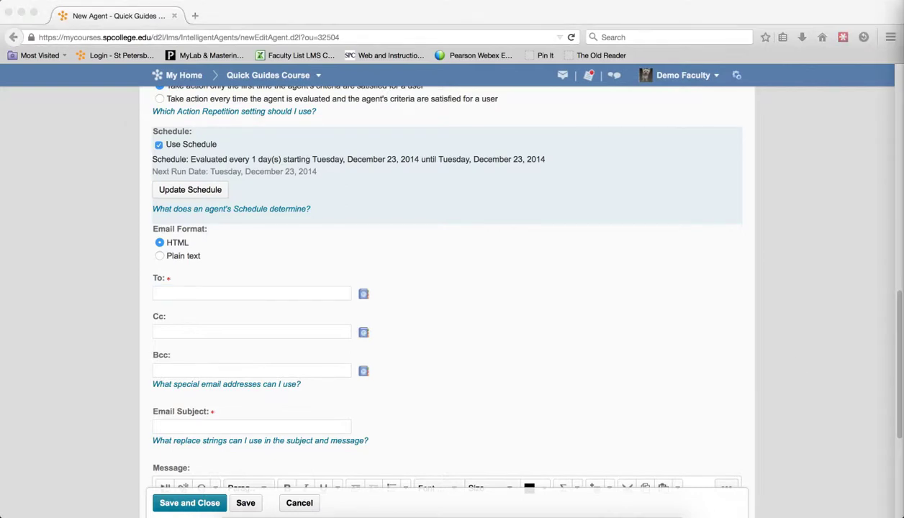
left_click(185, 292)
type("{InitiatingUser}")
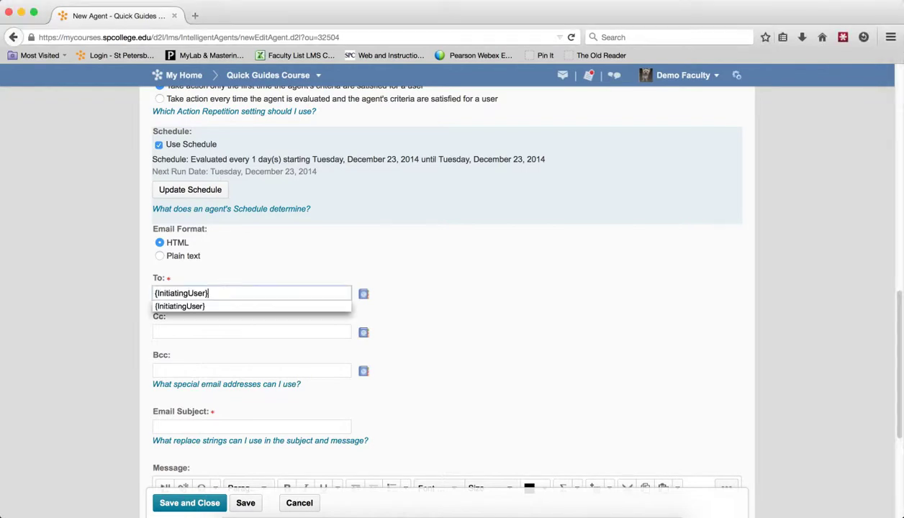
left_click(441, 270)
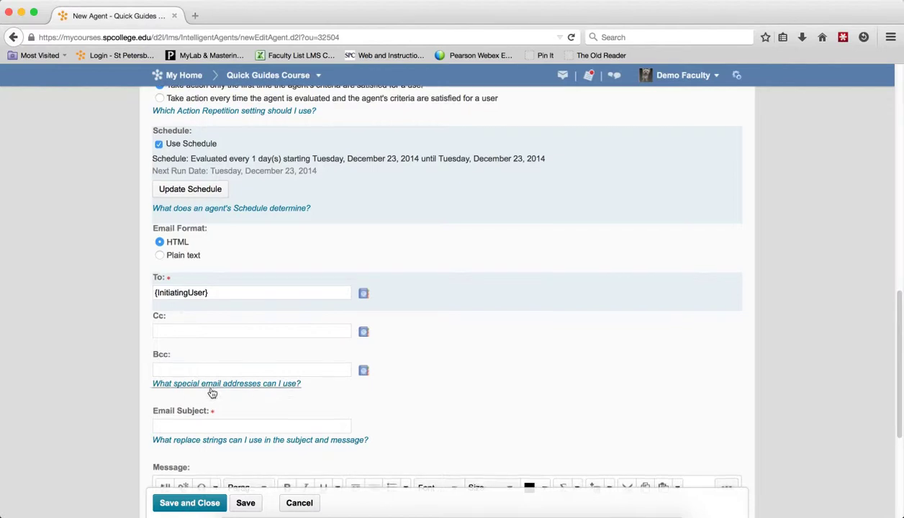
- Set the email subject and message to 'Where are you?' and save and close the agent
scroll(240, 392, "down", 1)
left_click(252, 407)
type("Where")
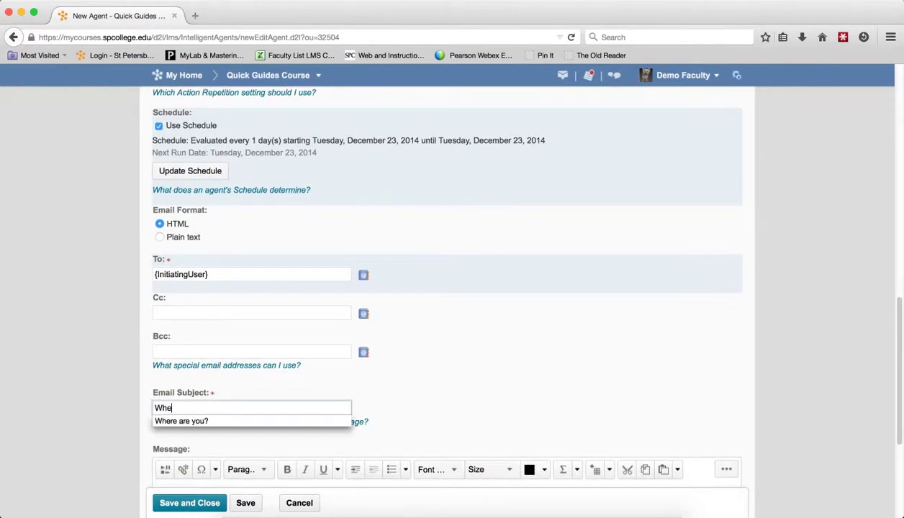
left_click(216, 421)
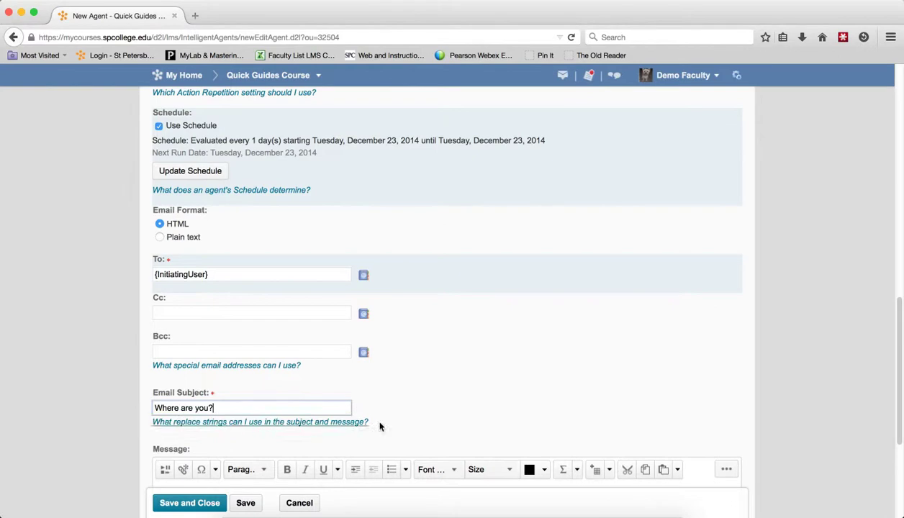
scroll(470, 425, "up", 1)
scroll(471, 428, "down", 5)
left_click(263, 378)
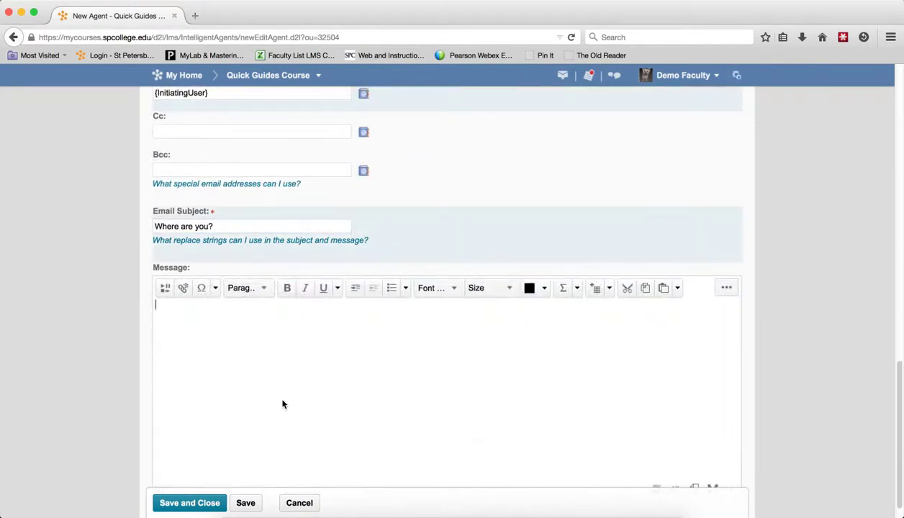
type("Where are you?")
left_click(193, 508)
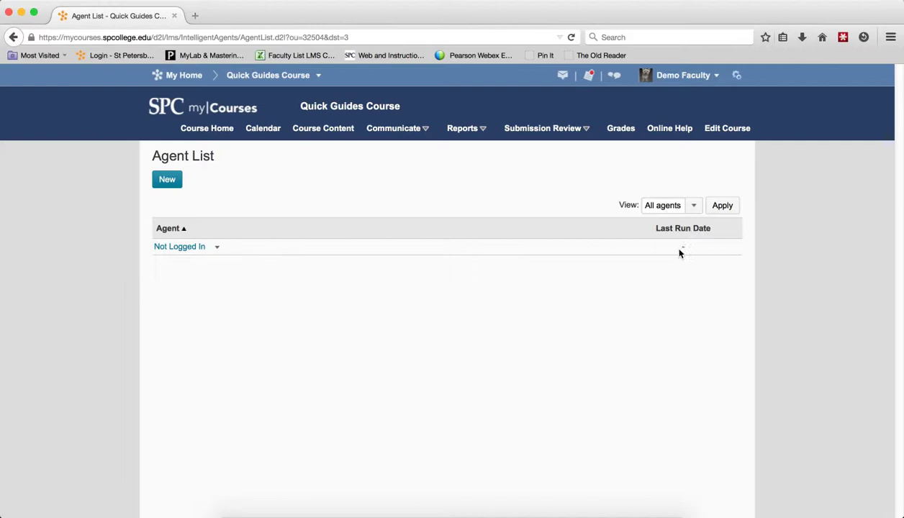
- Open and preview the 'Agent Completed - Check Login' message from the message alerts
left_click(562, 75)
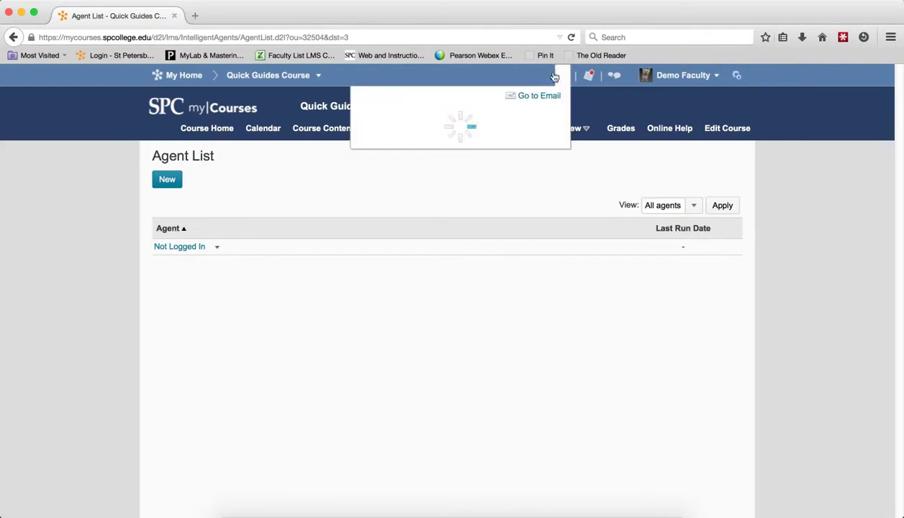
left_click(412, 132)
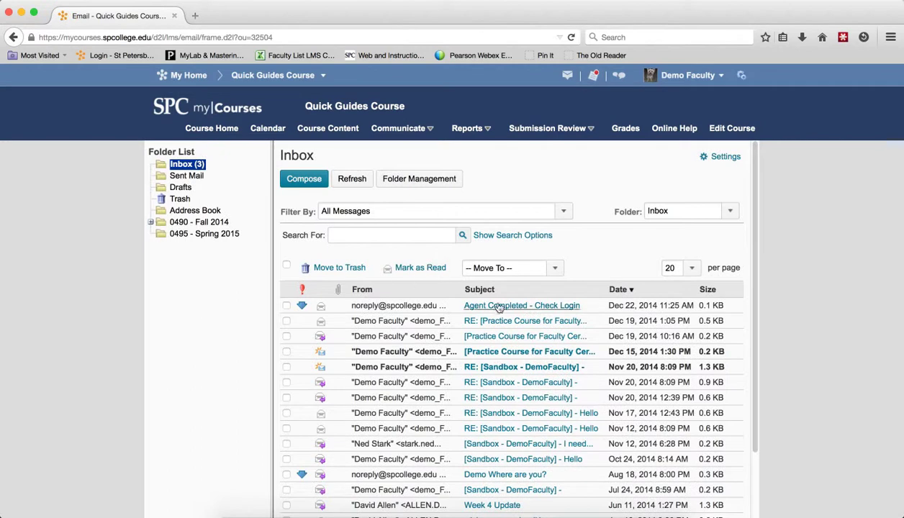
left_click(523, 305)
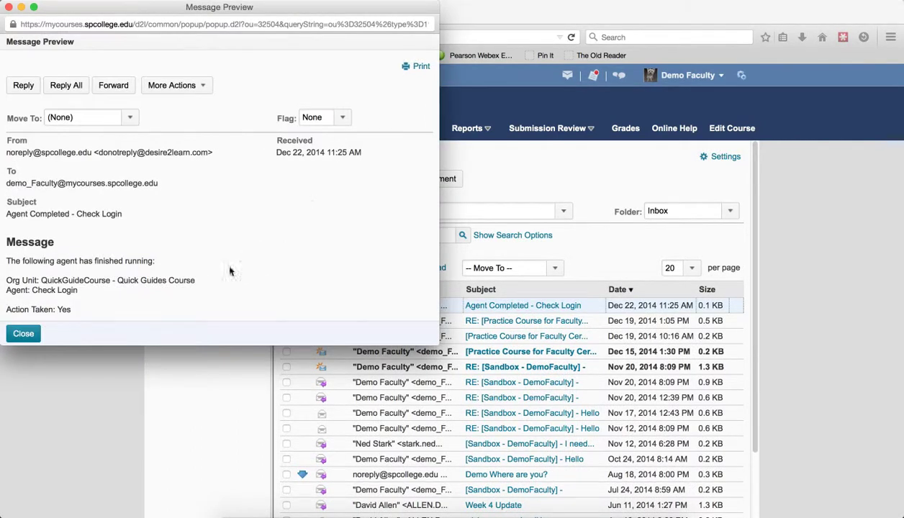
left_click(24, 334)
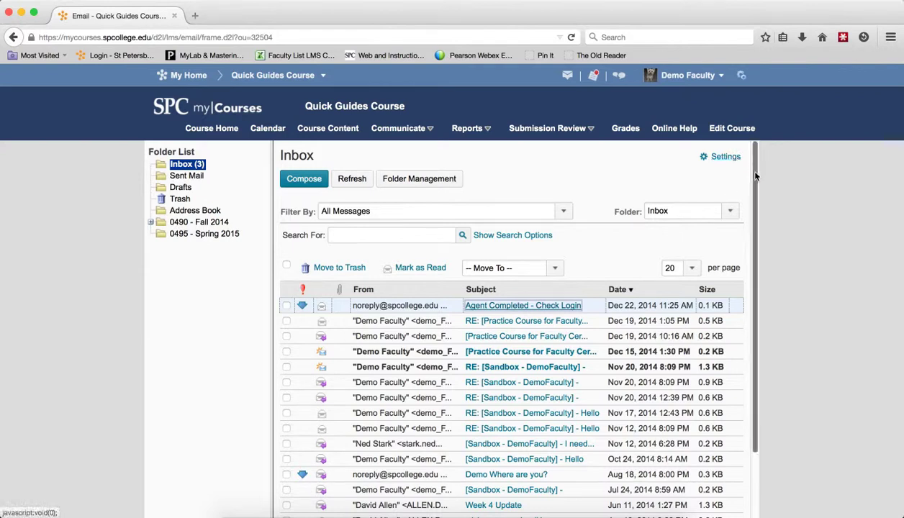
- Open the Not Logged In agent via Edit Agent and scroll down to its email fields
left_click(736, 158)
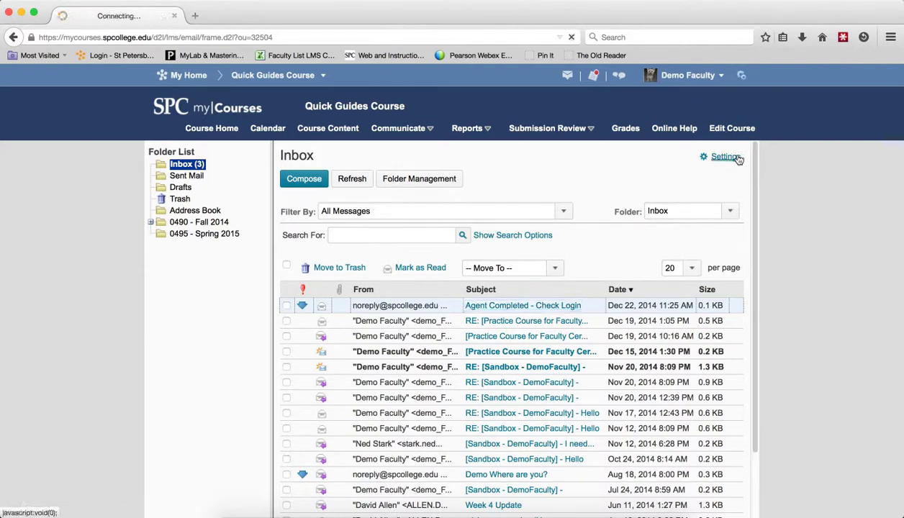
scroll(642, 412, "down", 3)
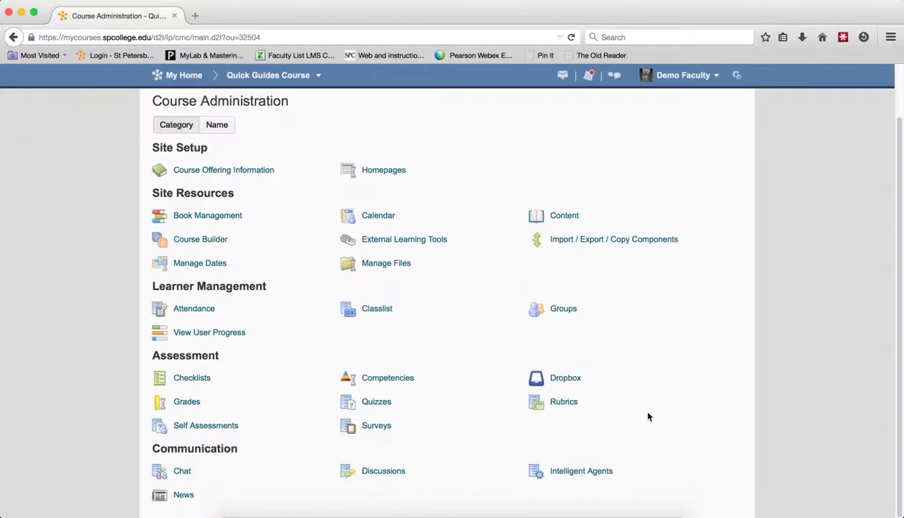
left_click(584, 472)
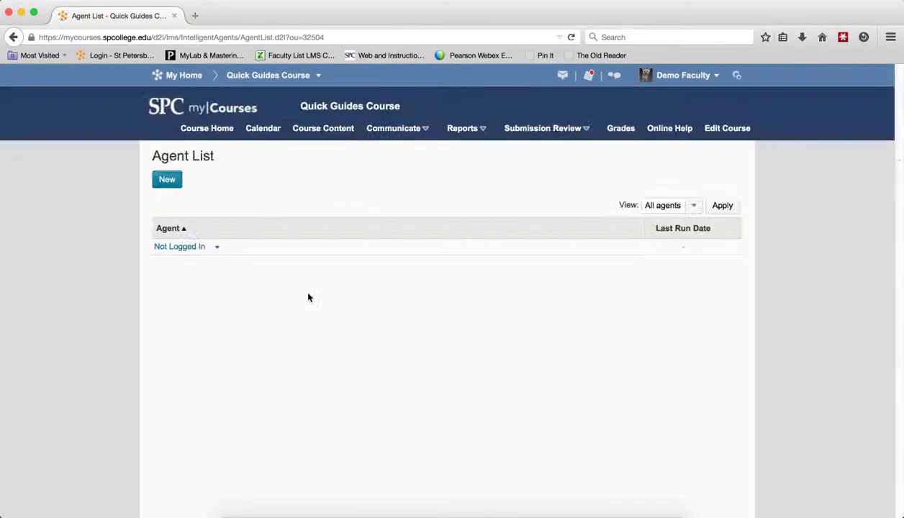
left_click(219, 248)
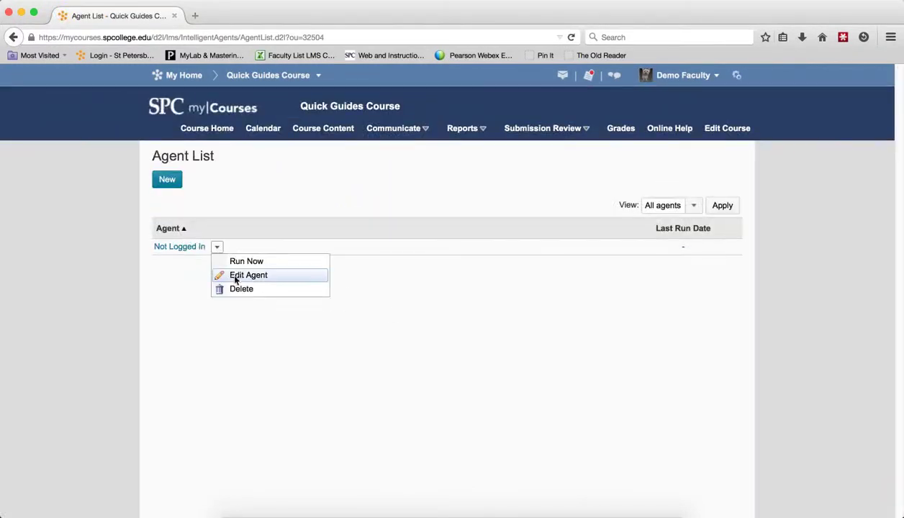
left_click(234, 274)
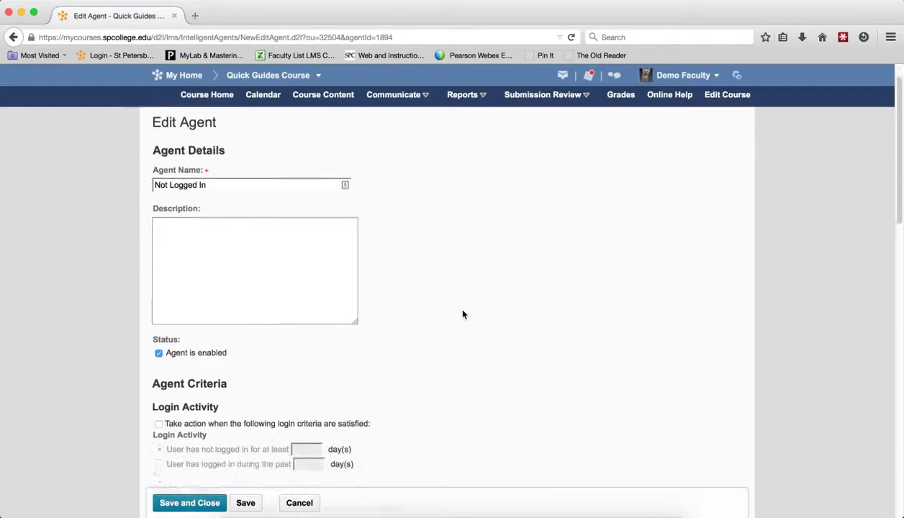
scroll(463, 315, "down", 3)
scroll(463, 315, "down", 8)
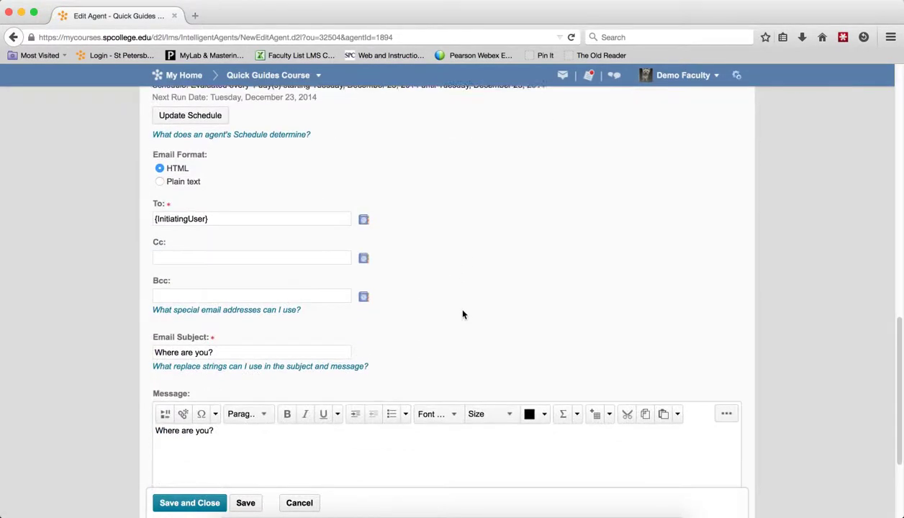
left_click(288, 296)
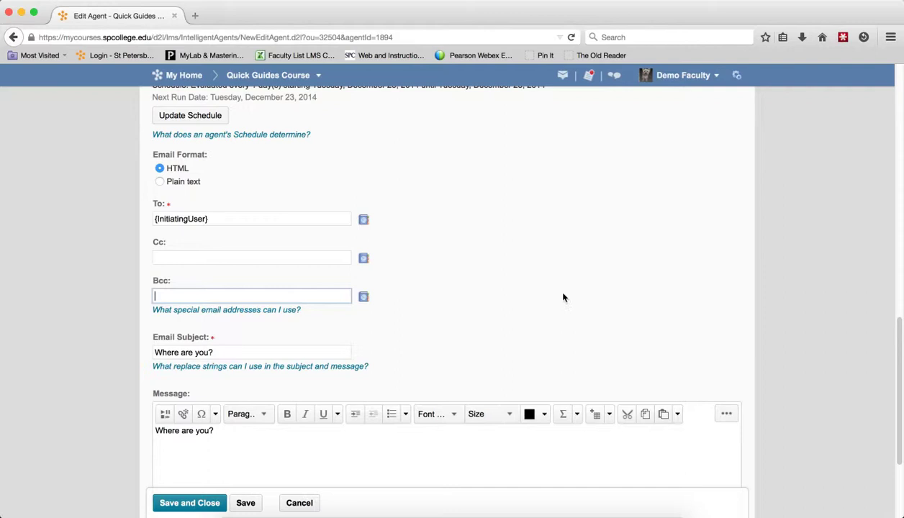